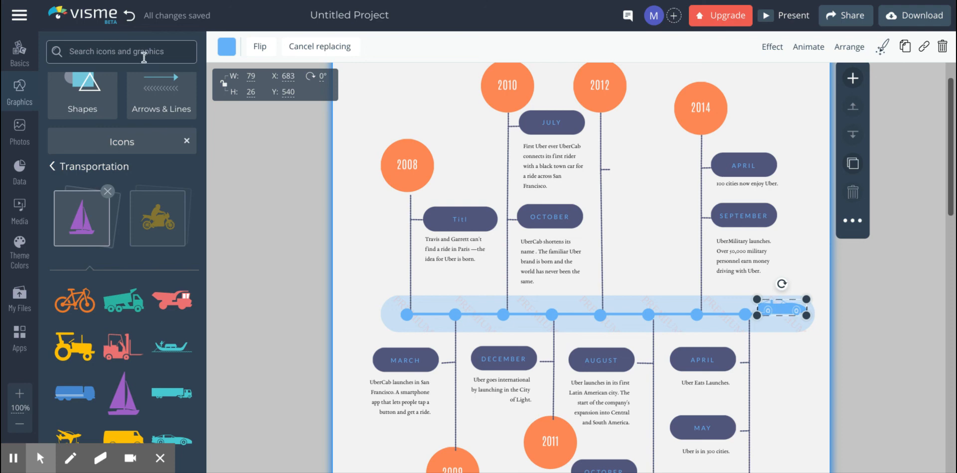
Step: Search the graphics for "puppy" and replace the blue car icon at the timeline's end with the brown-eared dog face
{"action": "type", "text": "puppy"}
{"action": "key", "text": "Return"}
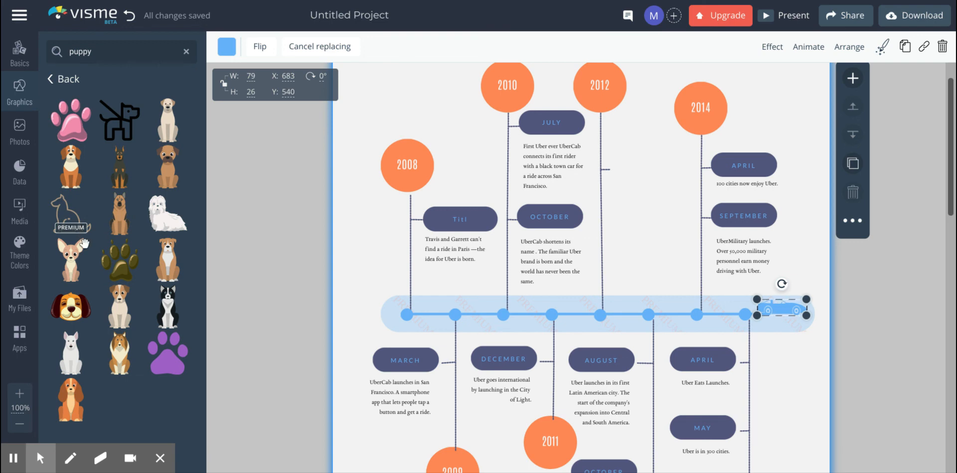
{"action": "mouse_move", "coordinate": [72, 310]}
{"action": "left_mouse_down"}
{"action": "mouse_move", "coordinate": [168, 312]}
{"action": "mouse_move", "coordinate": [48, 311]}
{"action": "mouse_move", "coordinate": [65, 311]}
{"action": "left_mouse_up"}
{"action": "left_click", "coordinate": [64, 310]}
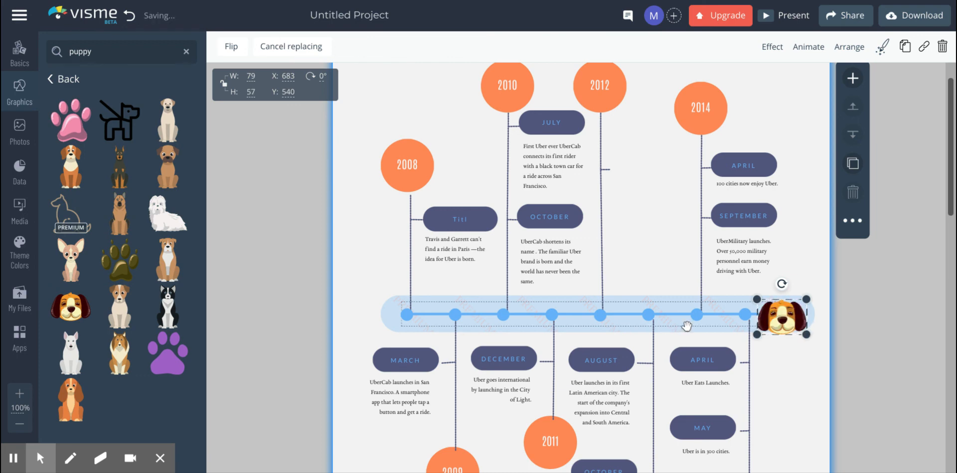
{"action": "left_click", "coordinate": [783, 358]}
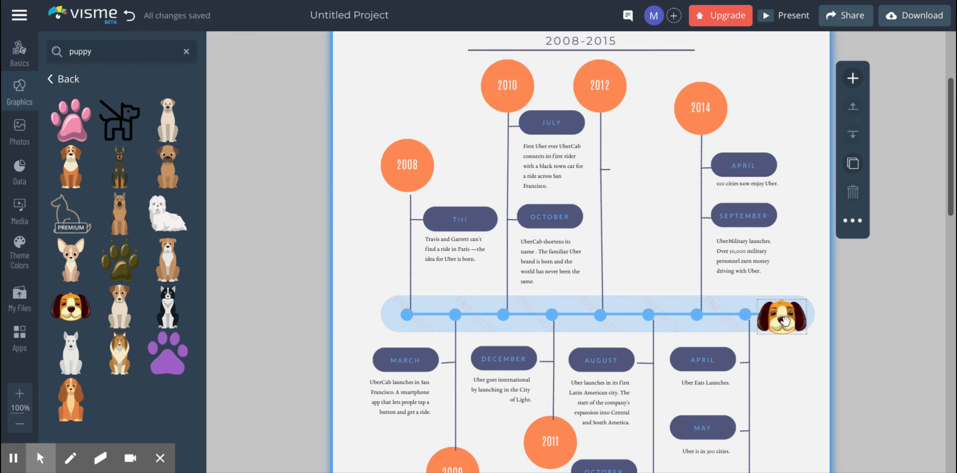
Step: Move the dog face icon beside the 2012 connector line, to about X 464, Y 256
{"action": "left_click_drag", "start_coordinate": [782, 318], "coordinate": [642, 132]}
{"action": "left_click", "coordinate": [630, 170]}
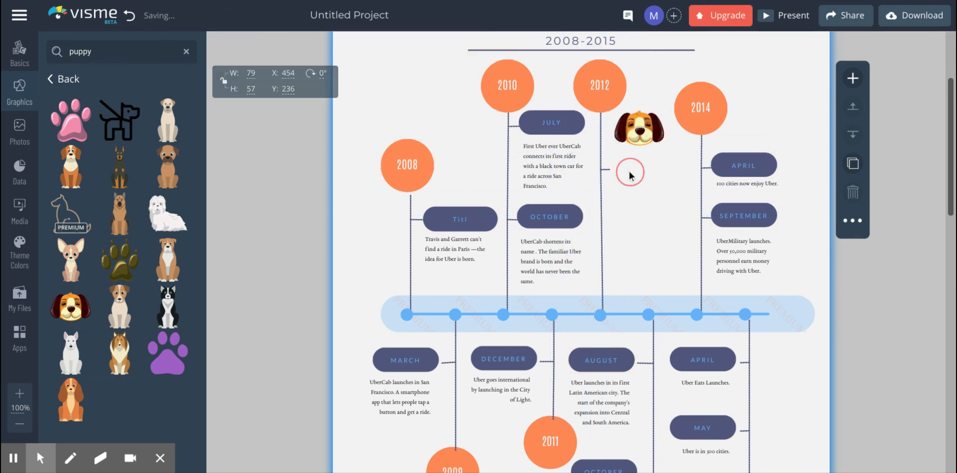
{"action": "left_click", "coordinate": [557, 130]}
{"action": "left_click", "coordinate": [553, 162]}
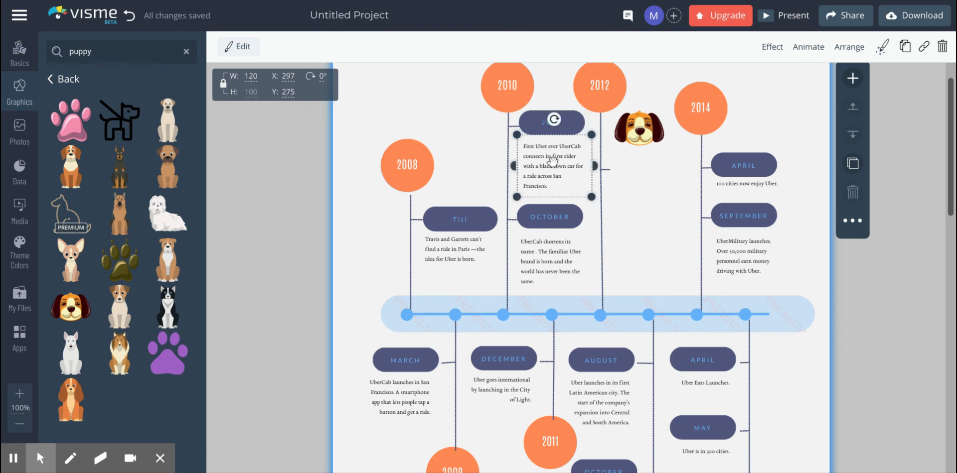
{"action": "left_click_drag", "start_coordinate": [651, 137], "coordinate": [651, 145]}
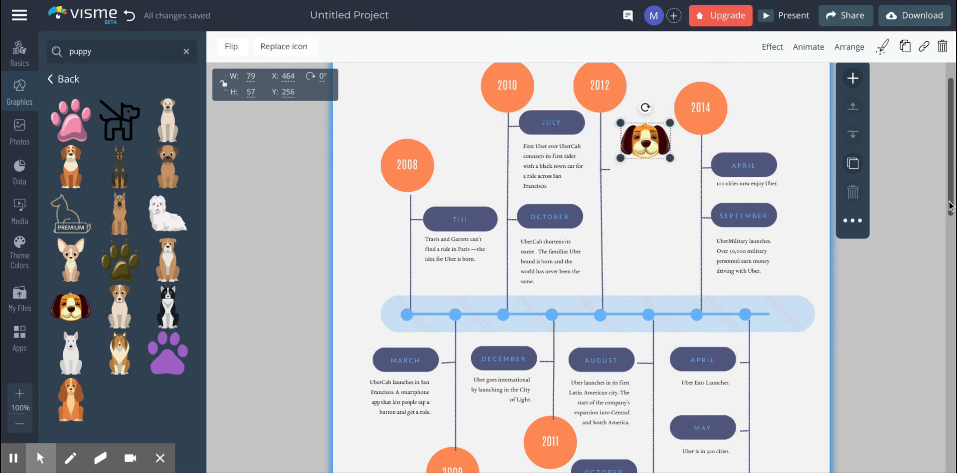
{"action": "mouse_move", "coordinate": [952, 186]}
{"action": "left_mouse_down"}
{"action": "mouse_move", "coordinate": [947, 167]}
{"action": "mouse_move", "coordinate": [948, 193]}
{"action": "left_mouse_up"}
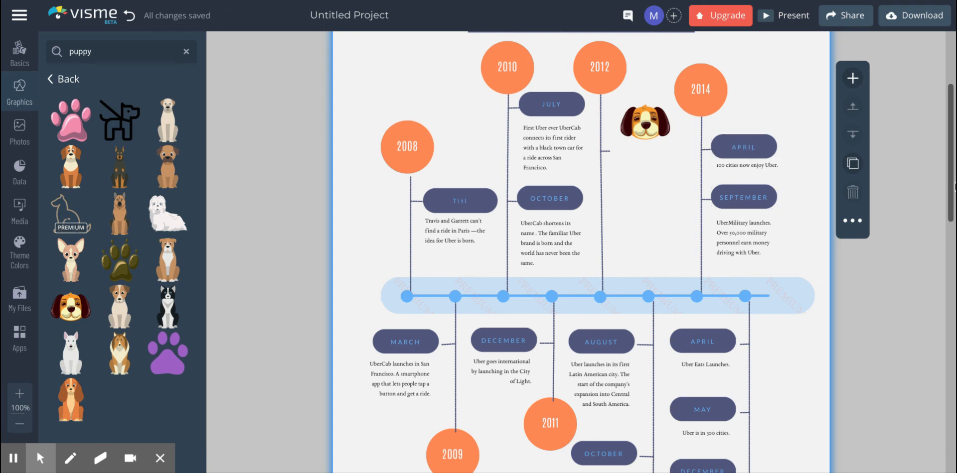
{"action": "mouse_move", "coordinate": [952, 179]}
{"action": "left_mouse_down"}
{"action": "mouse_move", "coordinate": [952, 192]}
{"action": "mouse_move", "coordinate": [953, 182]}
{"action": "left_mouse_up"}
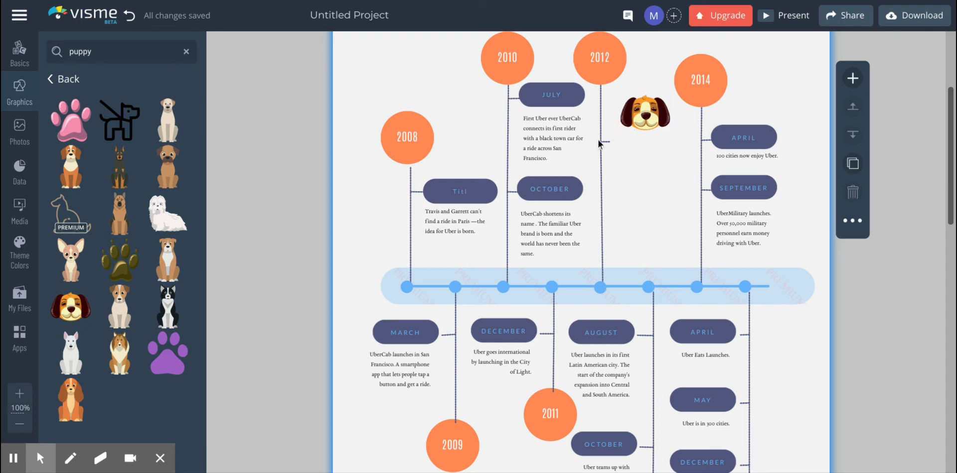
{"action": "left_click", "coordinate": [553, 94]}
{"action": "left_click", "coordinate": [566, 118]}
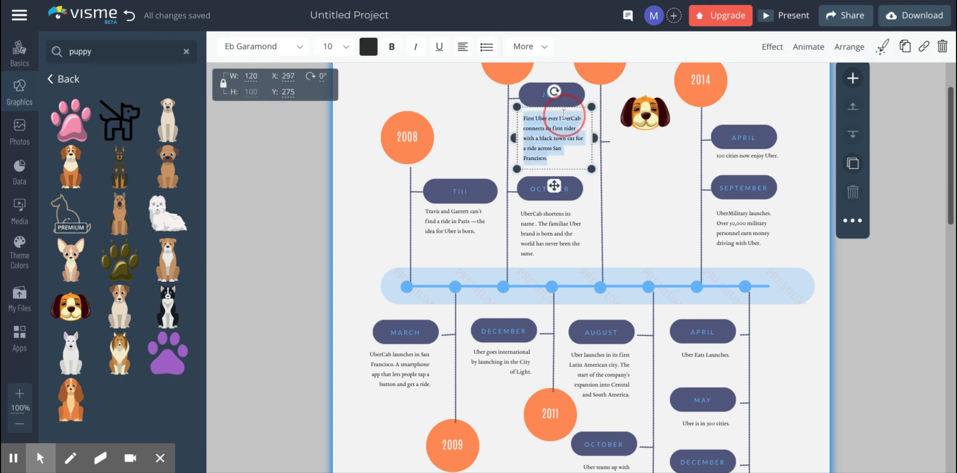
{"action": "double_click", "coordinate": [564, 115]}
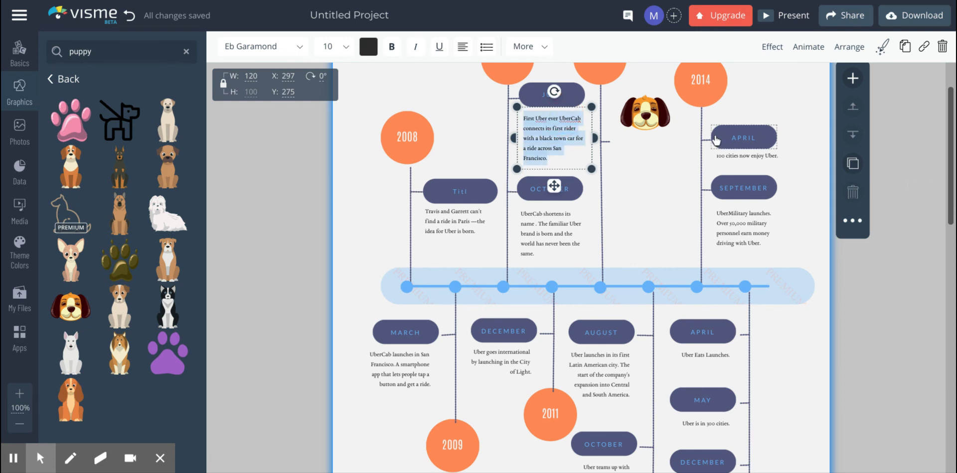
{"action": "left_click", "coordinate": [656, 114]}
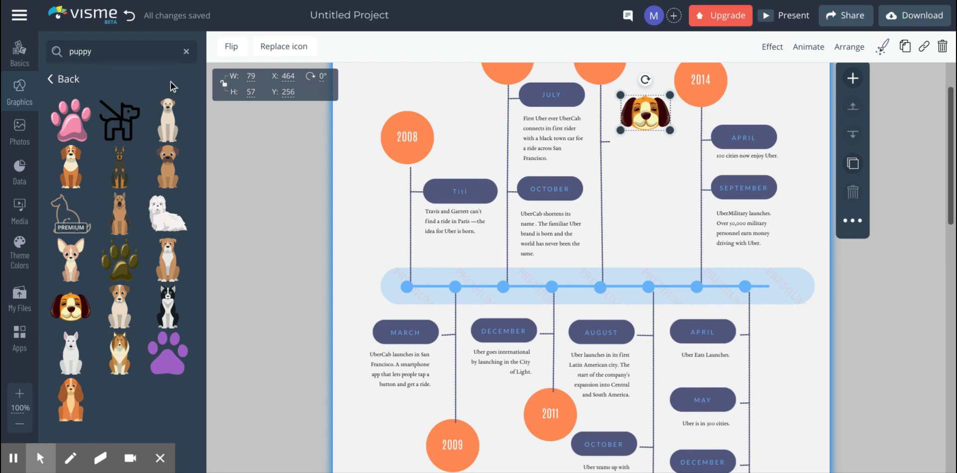
Step: Try deleting the dotted connector line below the 2012 circle, and undo the deletion
{"action": "mouse_move", "coordinate": [952, 200]}
{"action": "left_mouse_down"}
{"action": "mouse_move", "coordinate": [952, 214]}
{"action": "mouse_move", "coordinate": [952, 185]}
{"action": "mouse_move", "coordinate": [950, 279]}
{"action": "mouse_move", "coordinate": [951, 200]}
{"action": "left_mouse_up"}
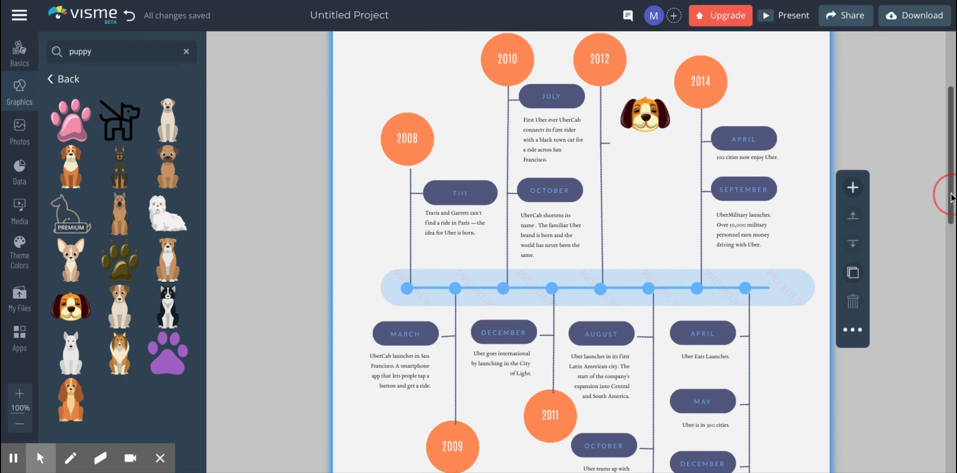
{"action": "left_click", "coordinate": [607, 145]}
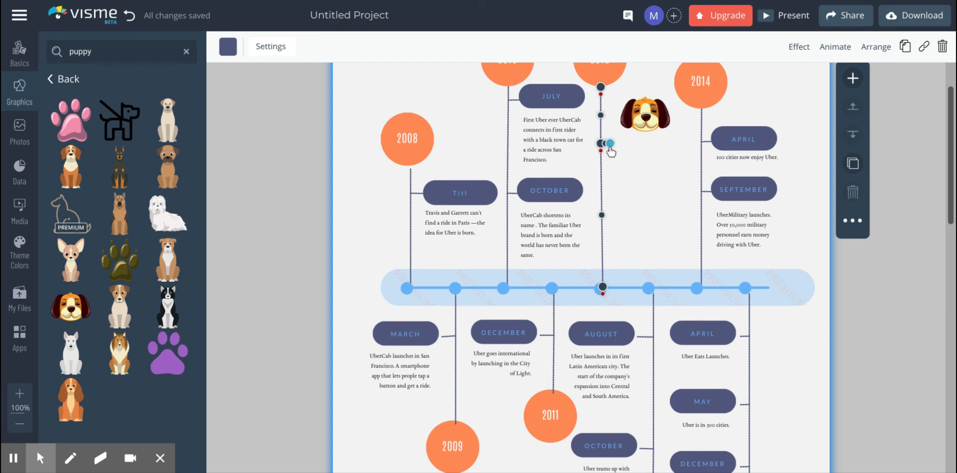
{"action": "left_click", "coordinate": [607, 152]}
{"action": "key", "text": "Delete"}
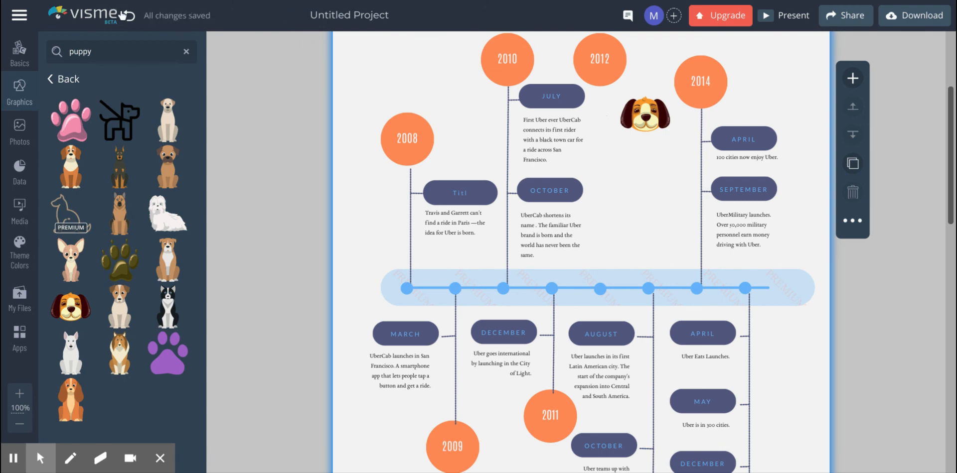
{"action": "left_click", "coordinate": [130, 16]}
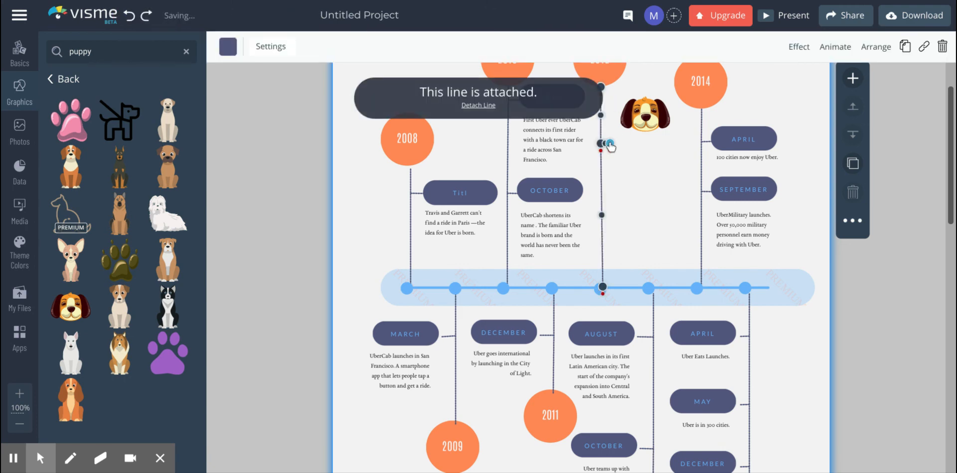
Step: Collapse the short side branch of the 2012 connector by moving its end point onto the vertical line
{"action": "left_click_drag", "start_coordinate": [610, 144], "coordinate": [600, 145]}
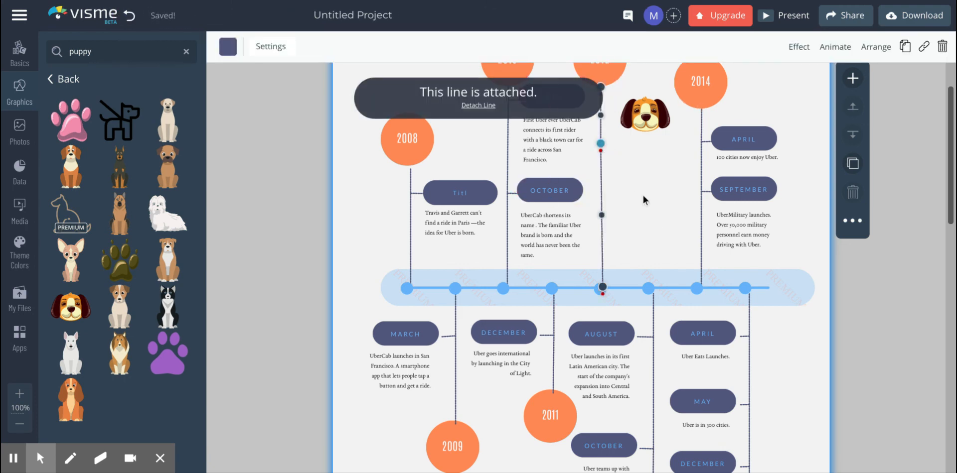
{"action": "left_click", "coordinate": [650, 221]}
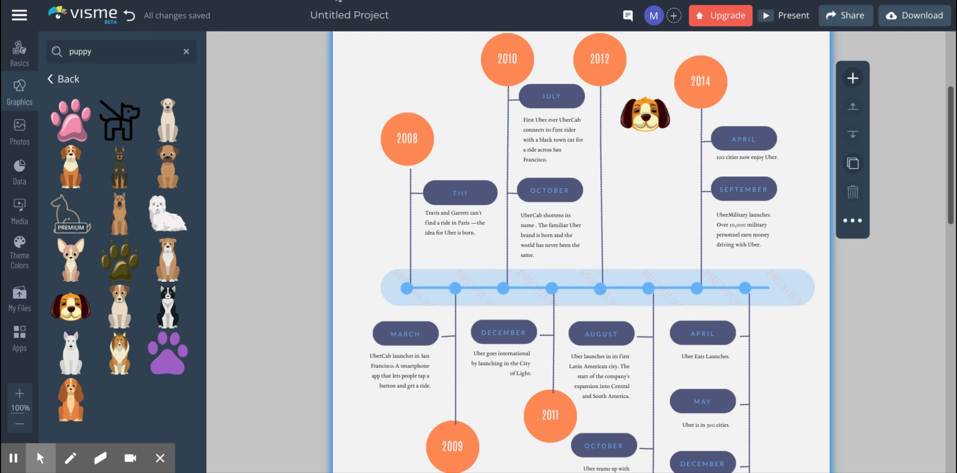
Step: Rename the project as "An Unfinished TImeline"
{"action": "left_click", "coordinate": [340, 21]}
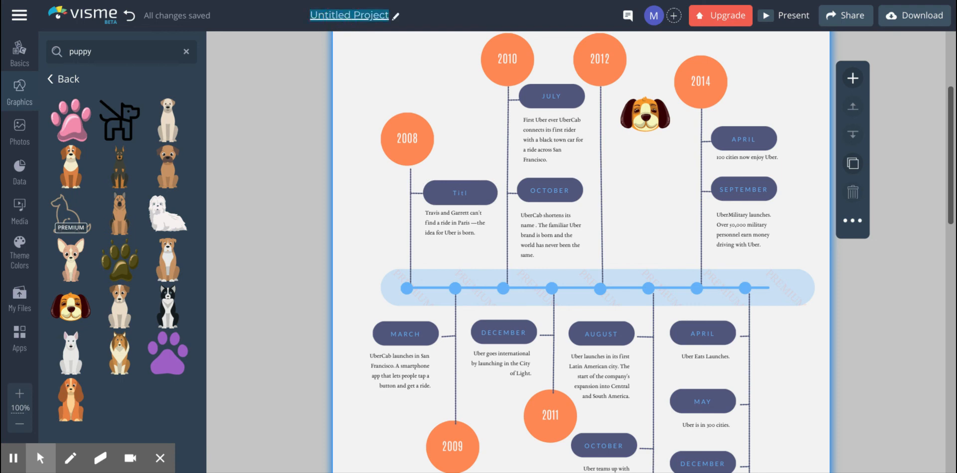
{"action": "type", "text": "An"}
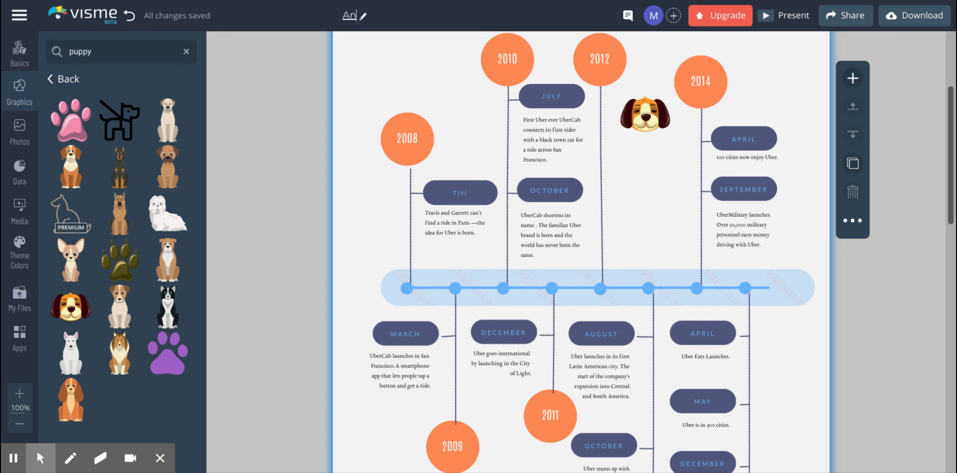
{"action": "type", "text": " Unfinished TImeline"}
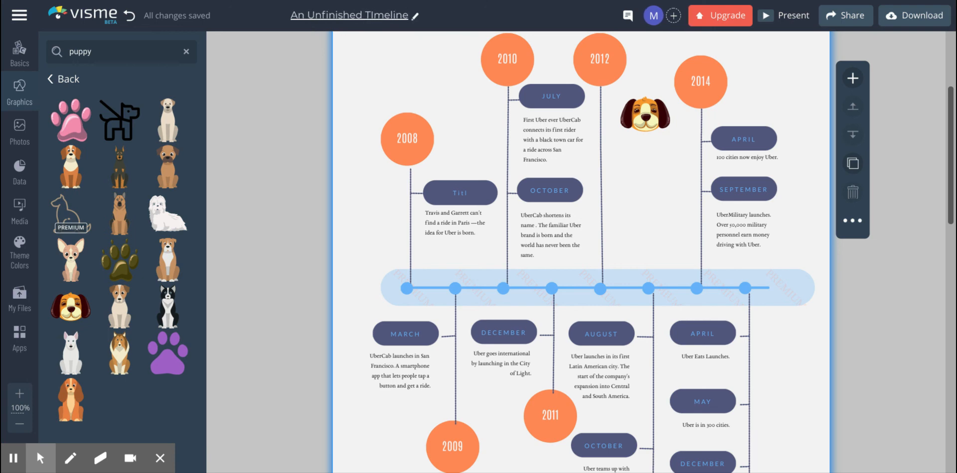
{"action": "left_click", "coordinate": [332, 53]}
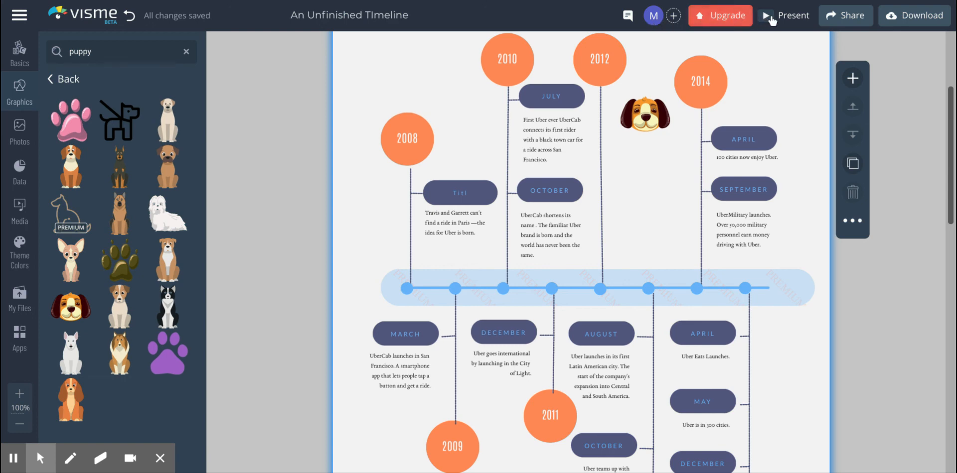
Step: Publish the timeline for the web, select its generated share link, and return to the editor
{"action": "left_click", "coordinate": [850, 20]}
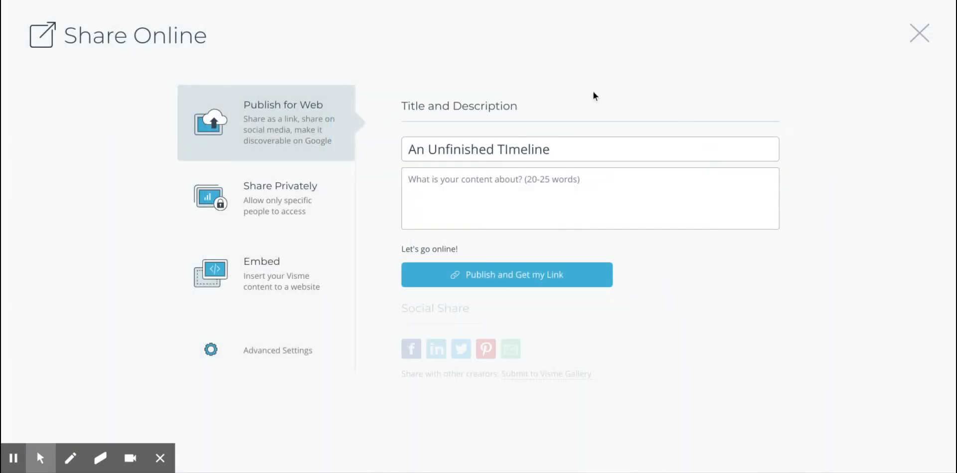
{"action": "left_click", "coordinate": [513, 282]}
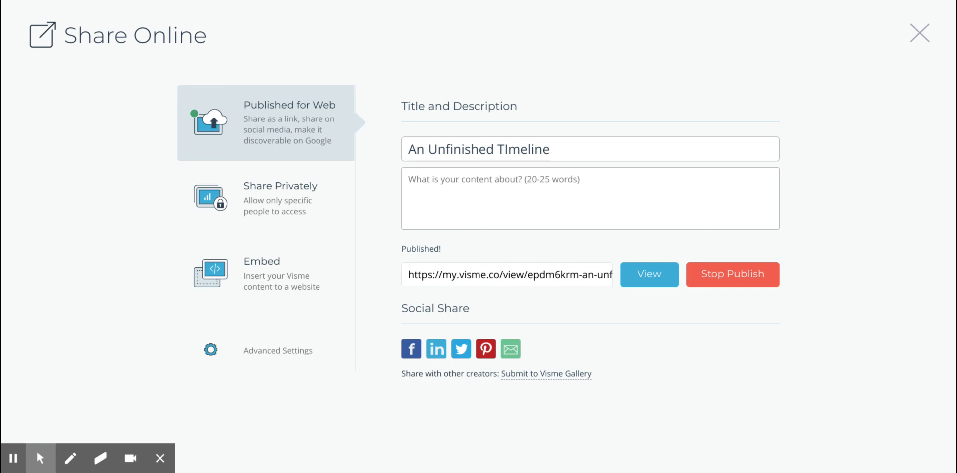
{"action": "left_click", "coordinate": [512, 280]}
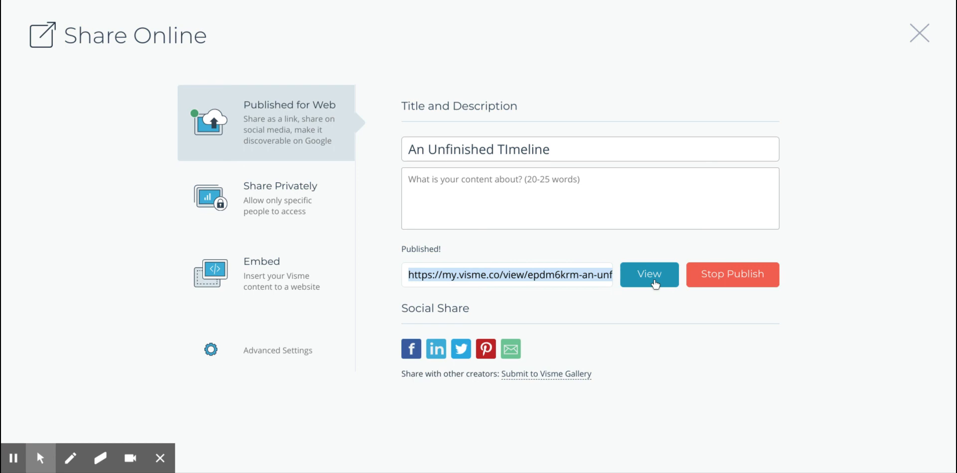
{"action": "left_click", "coordinate": [916, 42]}
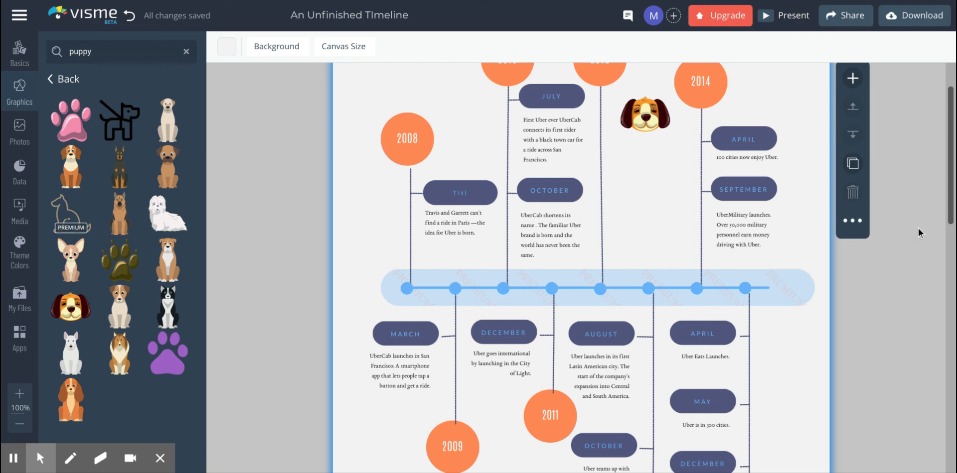
{"action": "mouse_move", "coordinate": [952, 169]}
{"action": "left_mouse_down"}
{"action": "mouse_move", "coordinate": [946, 152]}
{"action": "mouse_move", "coordinate": [946, 198]}
{"action": "mouse_move", "coordinate": [940, 175]}
{"action": "left_mouse_up"}
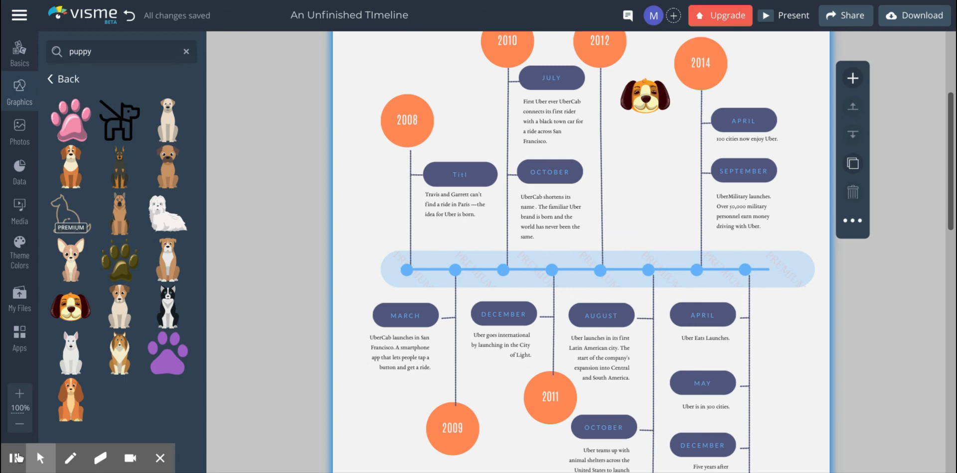